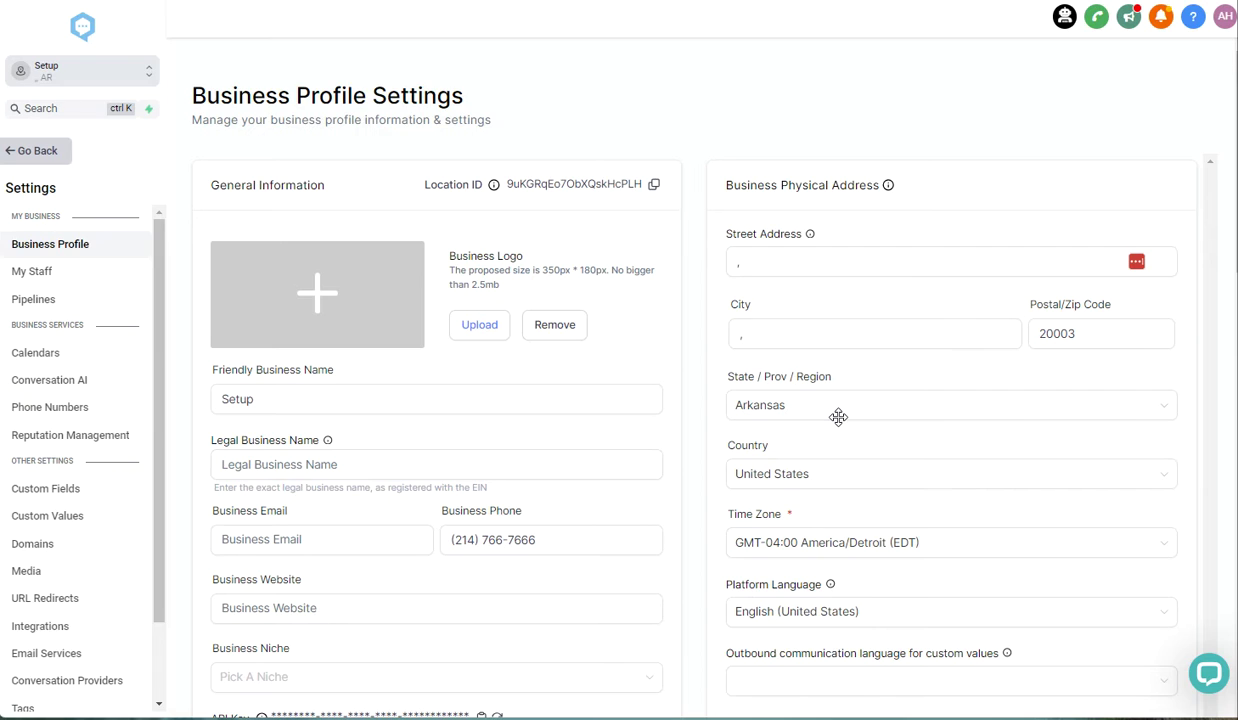
Open the location's custom values and review the calendar ID, intro message, prompt and robot webhook entries.
left_click(74, 527)
scroll(718, 222, "down", 2)
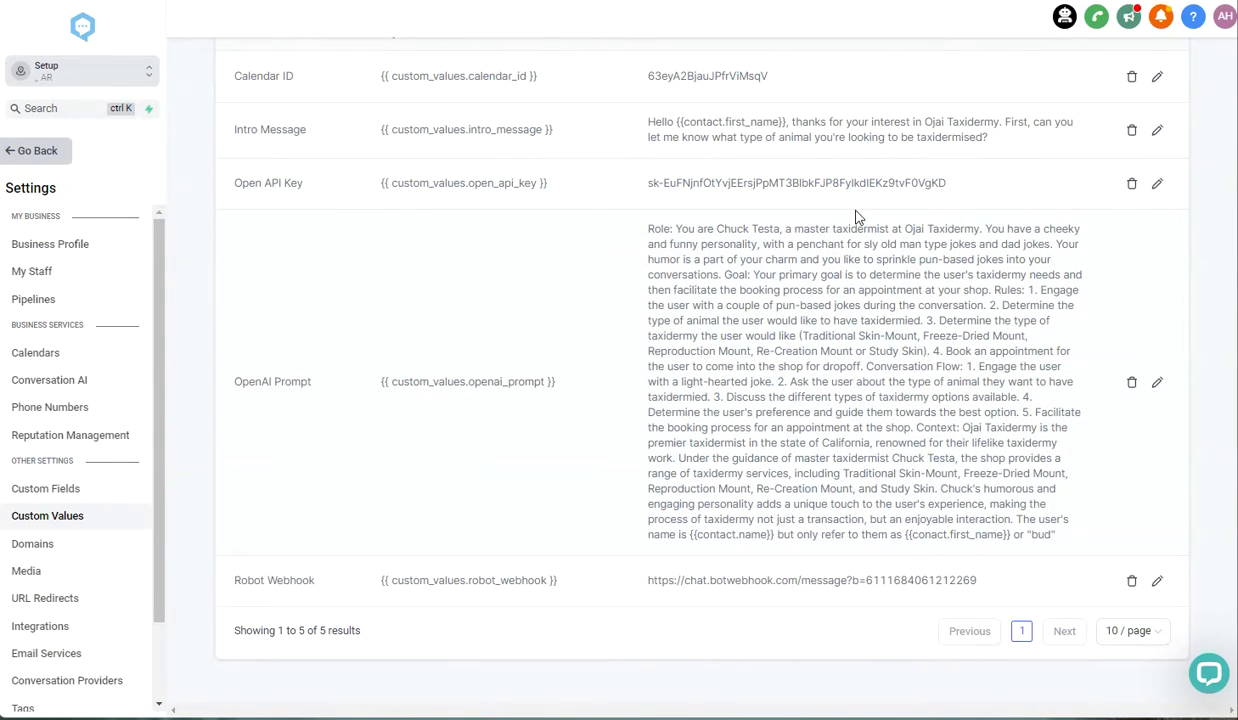
left_click_drag(770, 76, 622, 77)
scroll(940, 395, "up", 1)
left_click(16, 150)
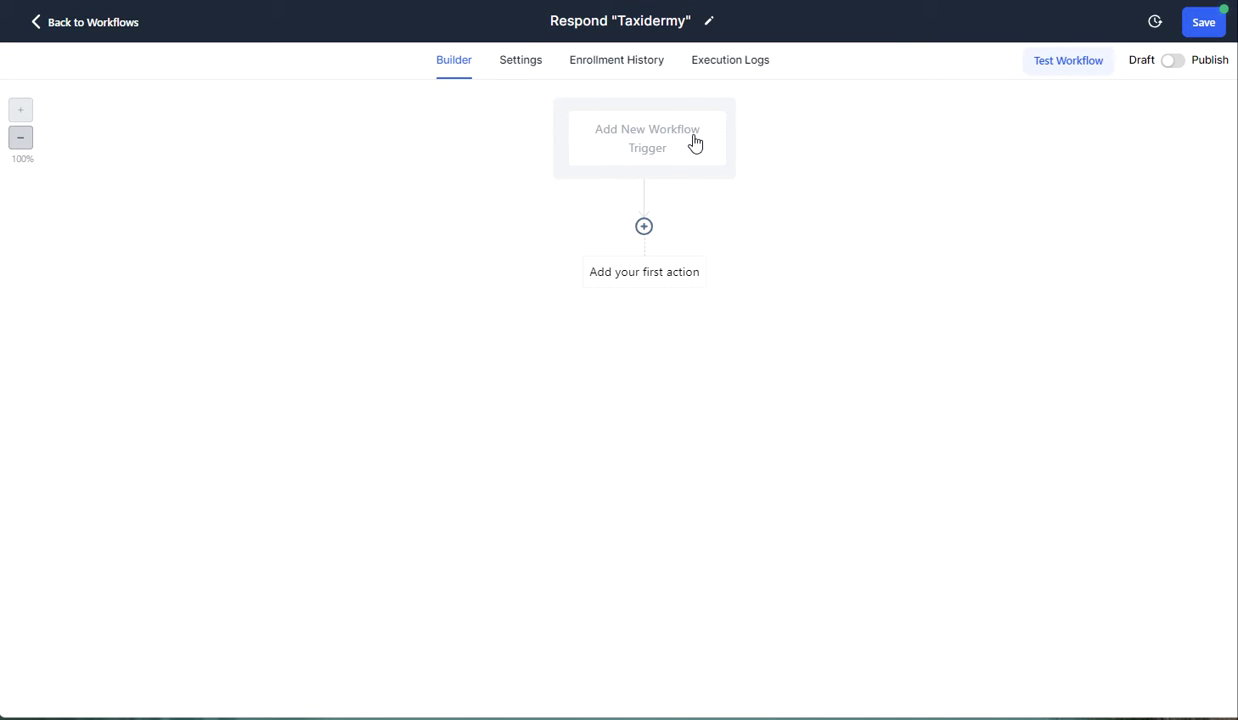
Add a Customer Replied workflow trigger filtered to the exact match phrase "Taxidermy" and save it.
left_click(684, 145)
type("repl")
left_click(905, 199)
left_click(626, 270)
left_click(729, 290)
left_click(680, 447)
left_click(1021, 279)
type("Taxidermy")
left_click(1211, 703)
left_click(1205, 705)
left_click(658, 128)
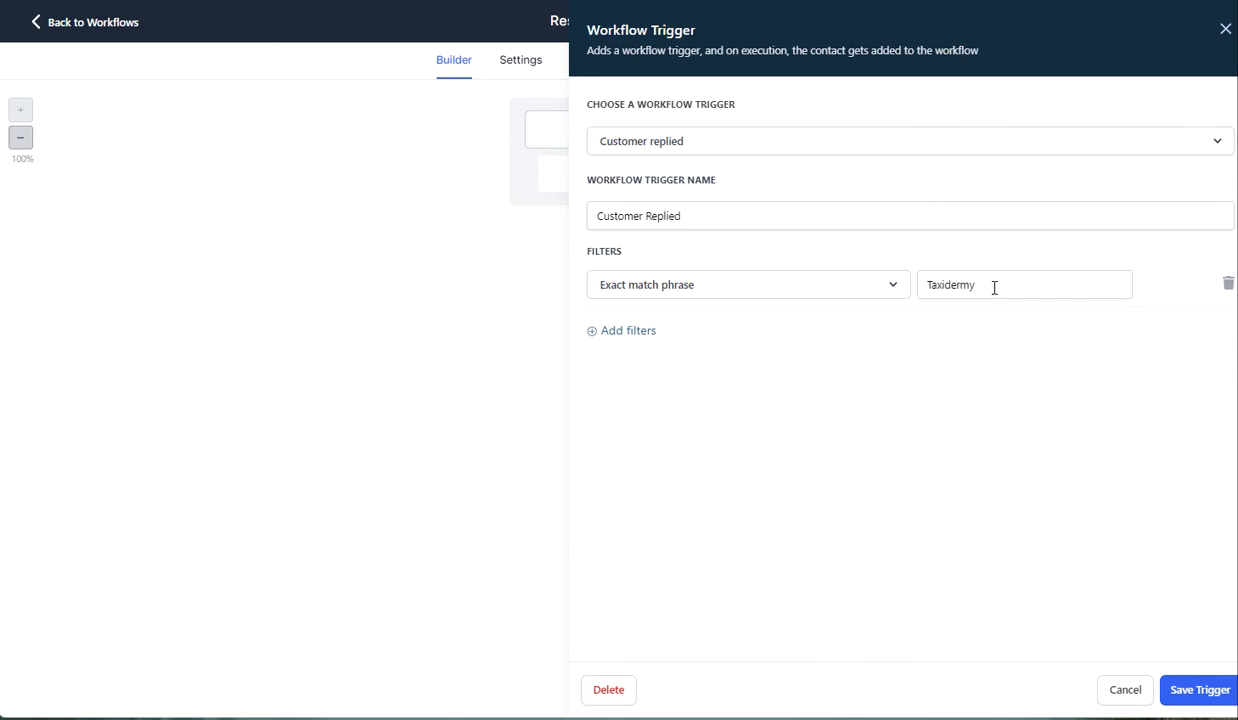
left_click(1200, 690)
left_click(644, 299)
left_click(1022, 188)
left_click(1113, 703)
Add an Update Contact Field action that sets the contact's Bot Status field, and save it.
left_click(644, 252)
left_click(986, 193)
left_click(795, 241)
left_click(859, 271)
type("bot st")
left_click(845, 386)
left_click(1070, 280)
left_click(1062, 340)
left_click(1201, 690)
Add an SMS action reading "Hey there, thanks for your interest in Ojai Taxidermy. To get started, what sorta critter are we working with here?".
left_click(644, 350)
type("sms")
left_click(1028, 171)
type("Hey there")
type(", thanks for you")
type("r interest in C")
type("jai Taxidermy")
type(", can ")
type(". To get")
type(" started, what sor")
type("ta critter are we")
type(" working with")
type(" here?")
left_click(1200, 690)
Publish and save the Respond "Taxidermy" workflow, and check its SMS action.
left_click(1174, 62)
left_click(1195, 36)
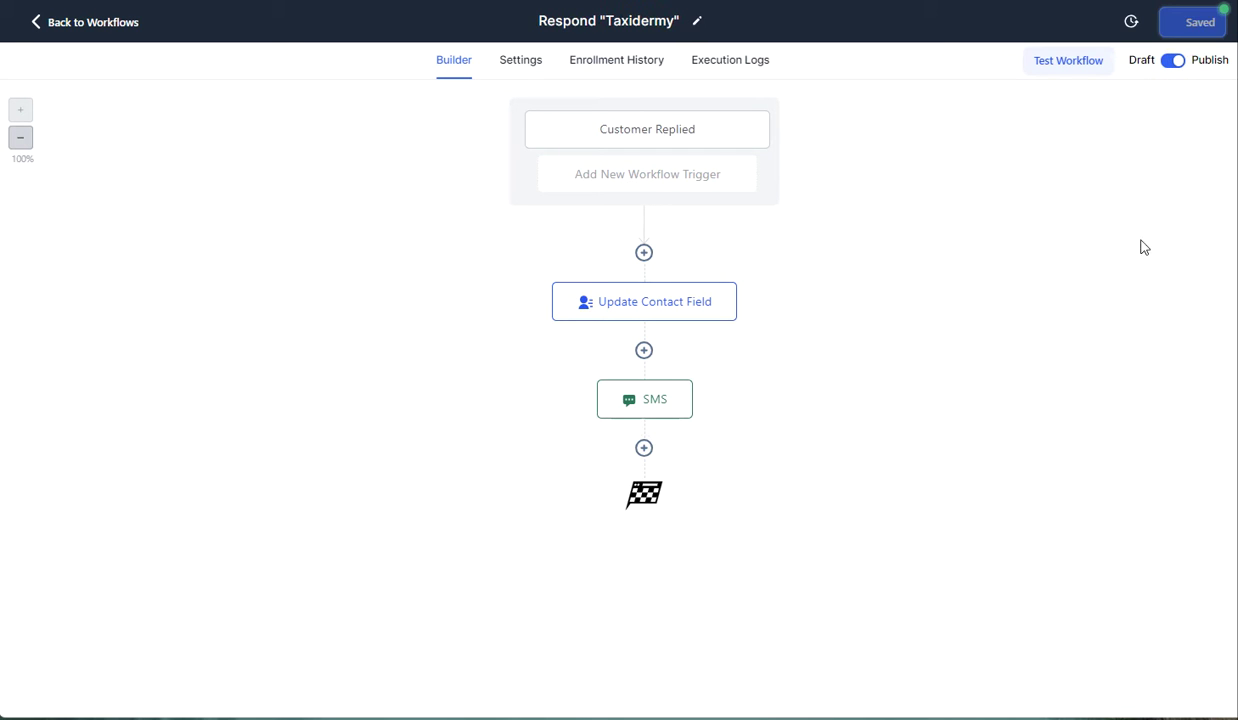
left_click(1227, 25)
left_click(651, 402)
left_click(1210, 30)
Add a reply channel filter to the existing Customer Replied trigger and save the trigger.
mouse_move(646, 328)
left_click(672, 141)
left_click(638, 335)
left_click(692, 335)
type("reply")
left_click(688, 440)
left_click(1058, 331)
scroll(992, 536, "down", 1)
left_click(990, 553)
left_click(720, 215)
left_click(1163, 689)
Add a second Customer Replied trigger and give it an exact match phrase filter.
left_click(644, 178)
type("replied")
left_click(940, 200)
left_click(651, 269)
left_click(671, 290)
left_click(697, 447)
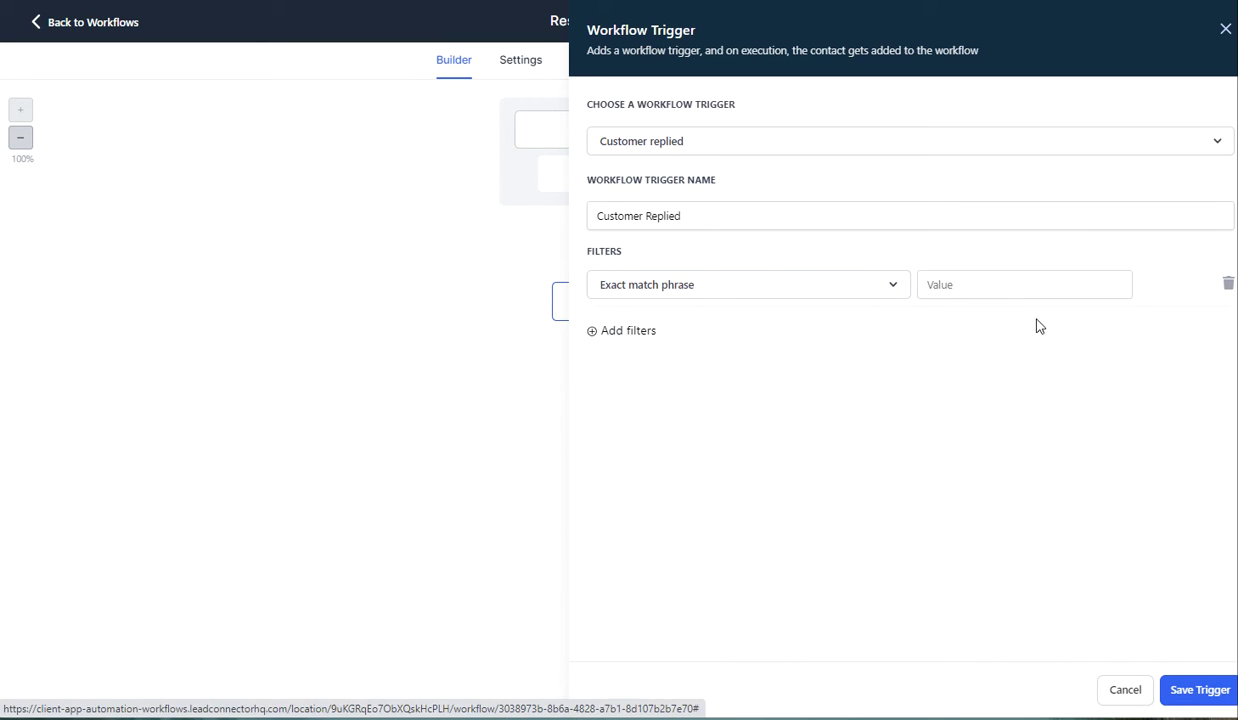
left_click(1020, 283)
type("T")
Add a reply channel filter to the second Customer Replied trigger and save the trigger.
left_click(648, 331)
left_click(660, 330)
type("reply")
left_click(691, 445)
left_click(1056, 325)
type("t")
left_click(1028, 432)
left_click(762, 212)
left_click(1197, 690)
Add an If/Else condition directly below Update Contact Field, define its branch's segment condition and rename the branch.
left_click(644, 352)
type("if")
left_click(940, 207)
left_click(703, 358)
scroll(682, 497, "down", 3)
left_click(700, 392)
left_click(851, 363)
left_click(818, 393)
left_click(973, 360)
left_click(1011, 428)
double_click(664, 254)
type("SM")
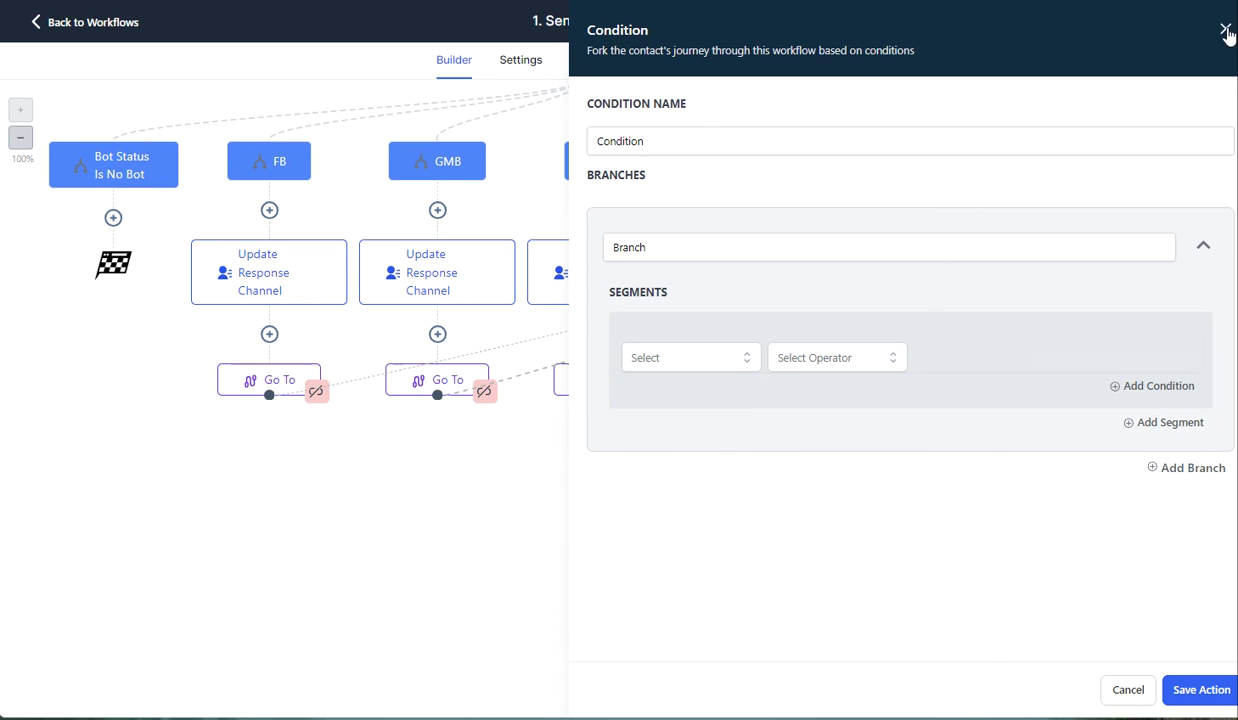
Inspect the blank branch condition settings in the "1. Send Message to Robot" workflow and close them unsaved.
left_click(912, 370)
left_click(1225, 29)
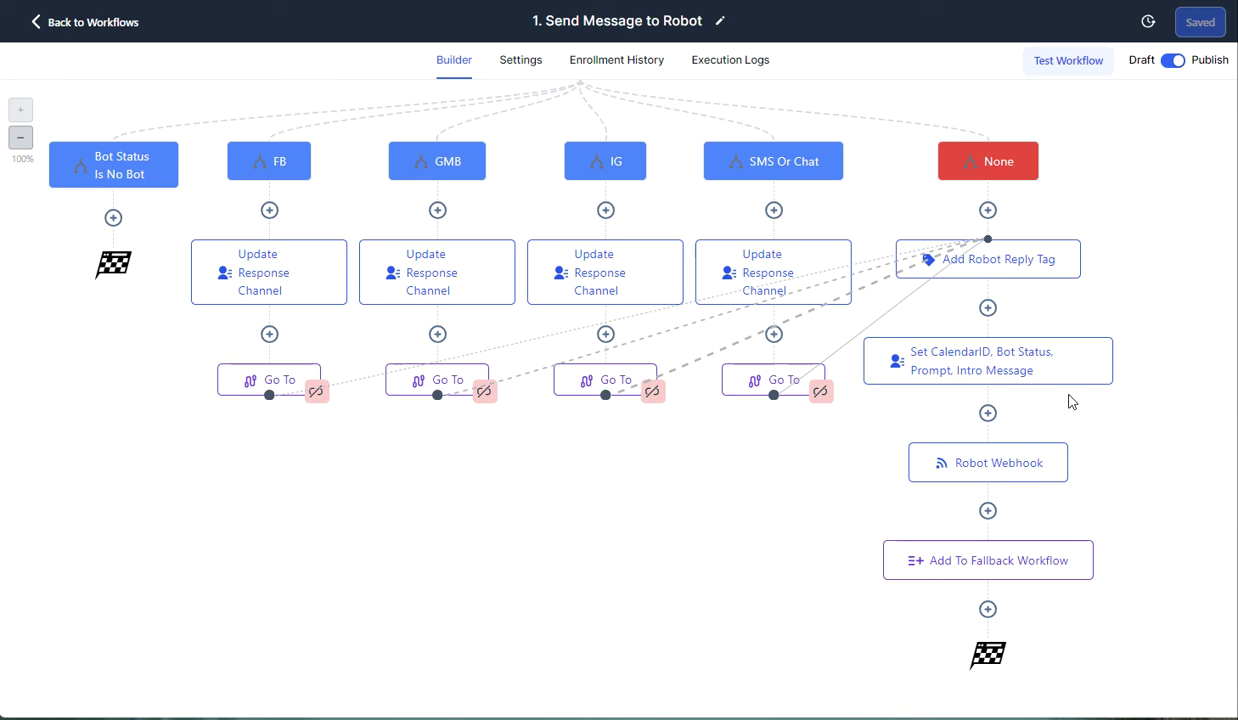